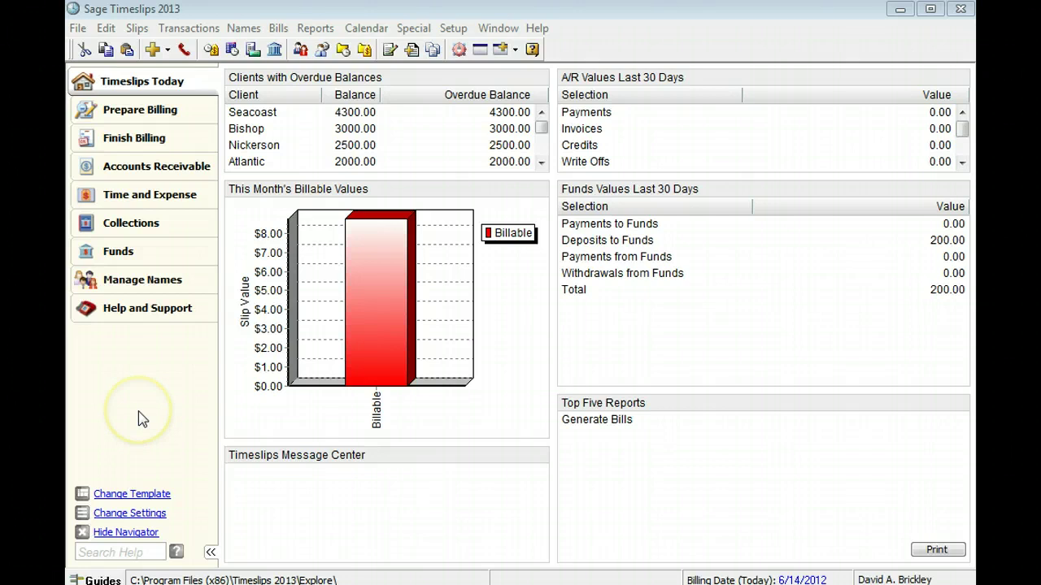
Step: From Manage Names, open a blank Task Information form for a new task
left_click(134, 282)
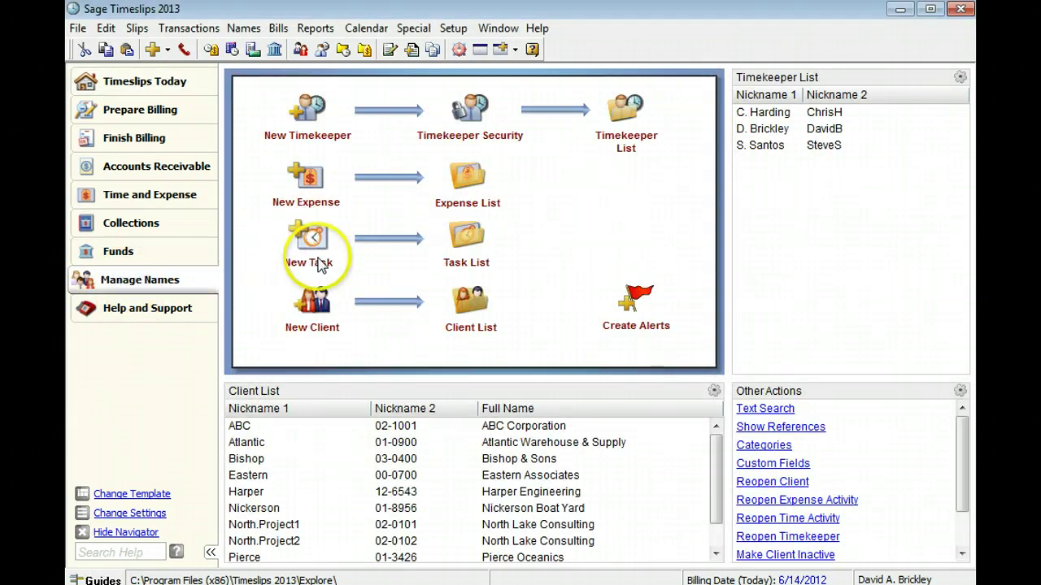
left_click(317, 252)
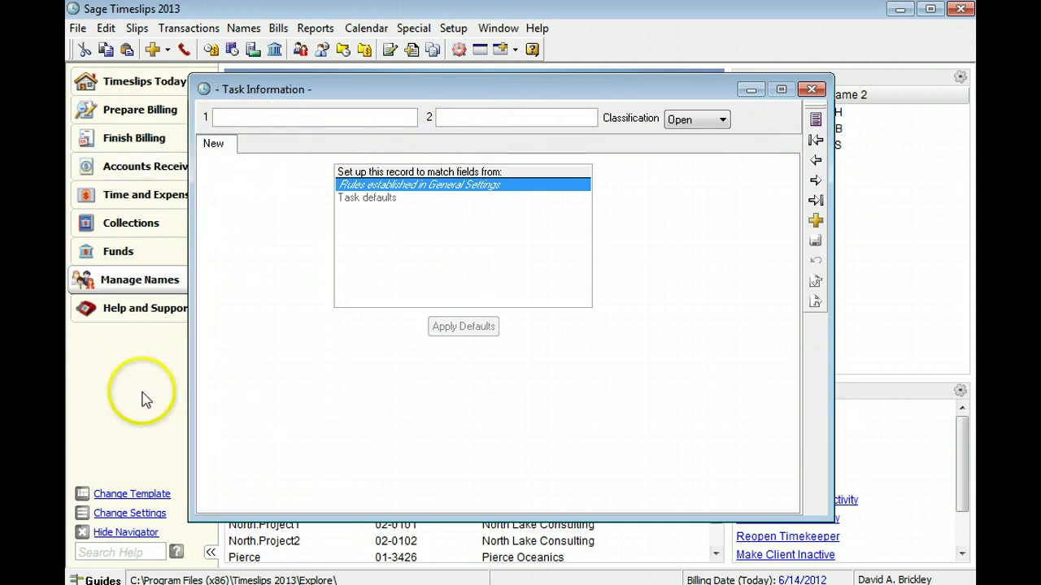
Step: Give the task nicknames 'Meeting' and 'T-144' and apply the general-settings defaults
left_click(244, 116)
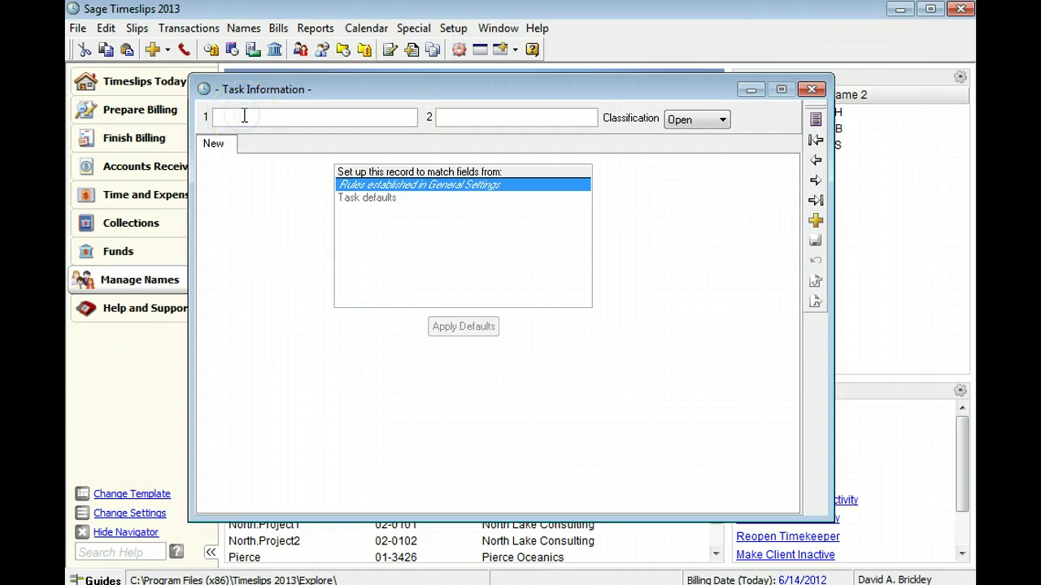
type("Meeting")
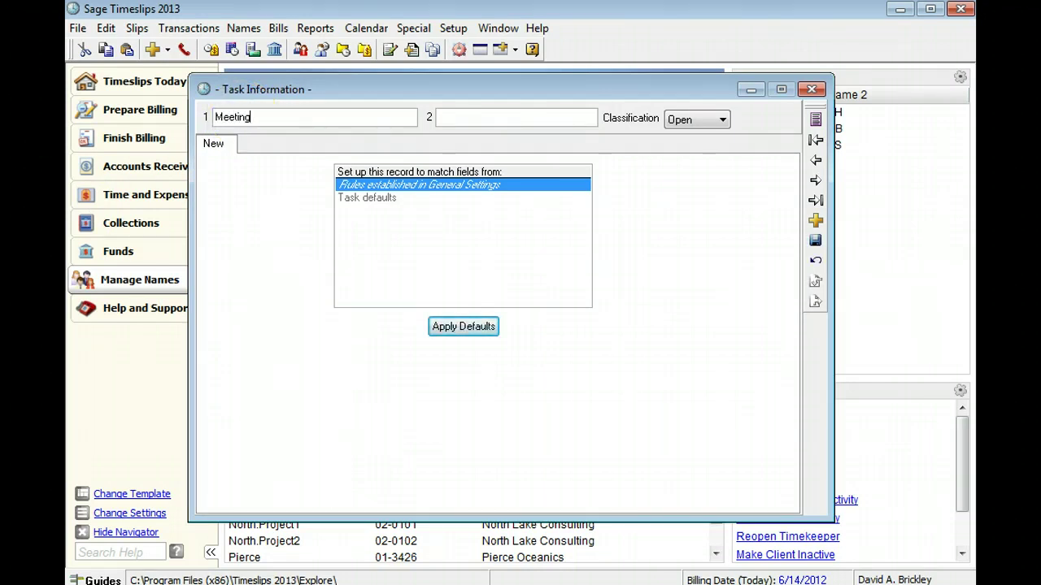
left_click(457, 120)
type("T-144")
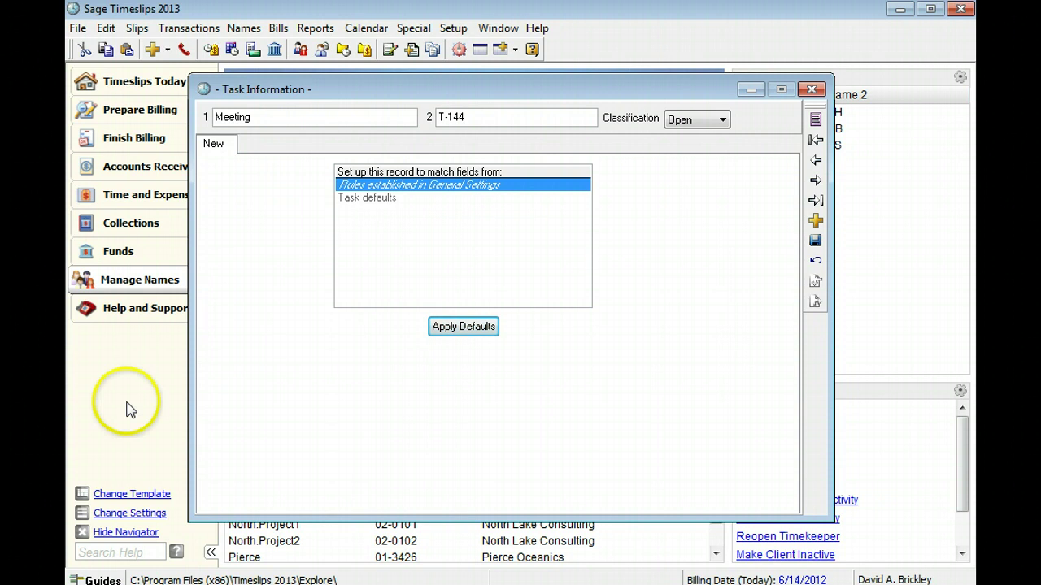
left_click(474, 332)
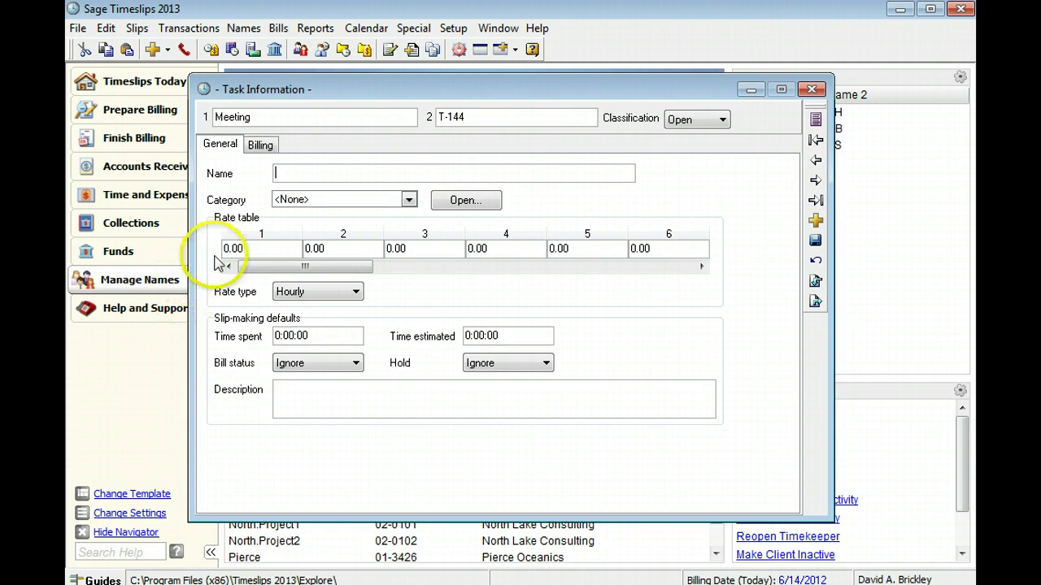
Step: Enter 'Corporate Meeting' as the task's full name, keeping the category at <None>
left_click(282, 173)
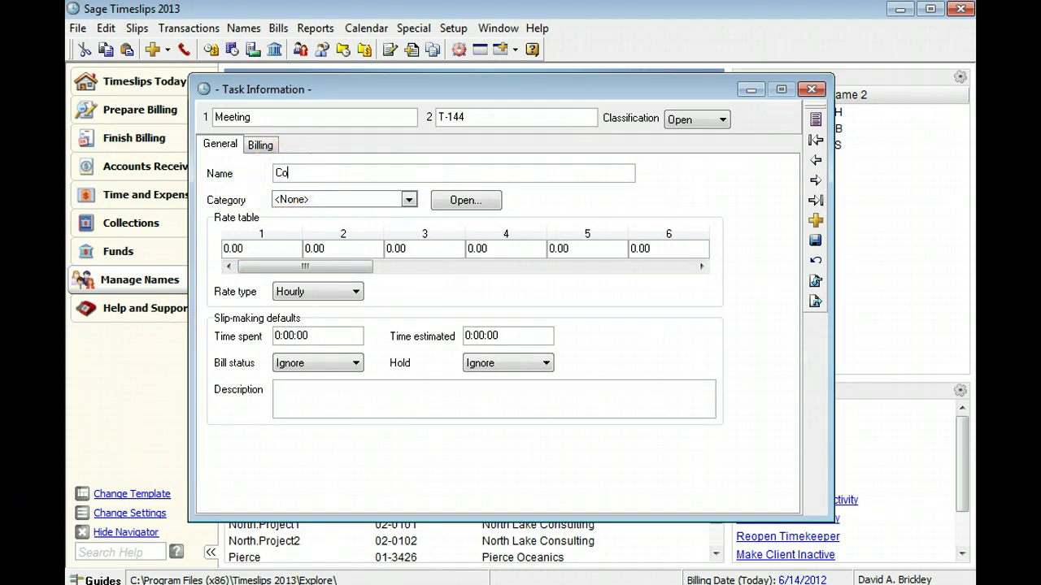
type("Corporate Meeting")
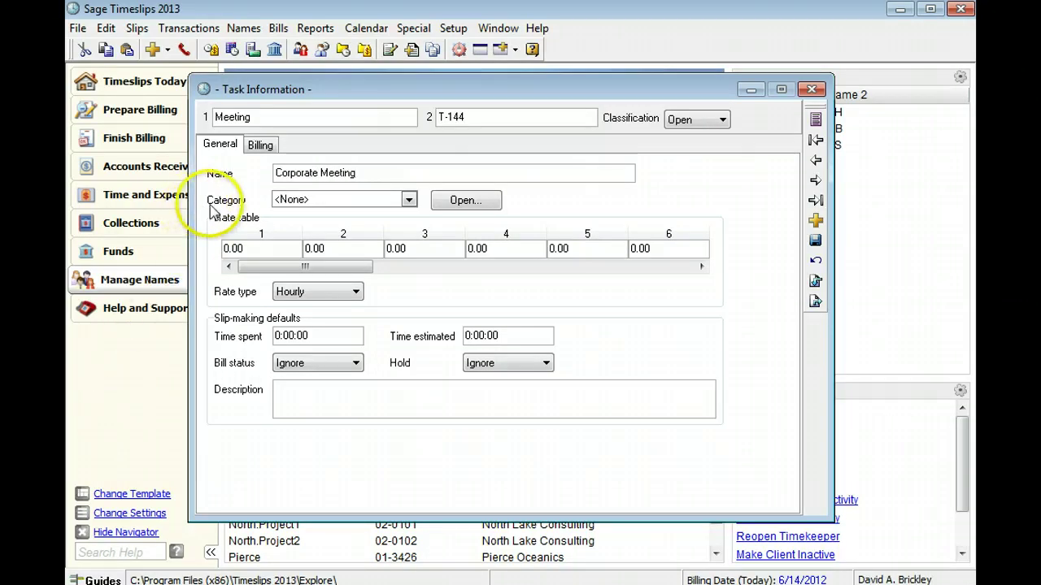
left_click(408, 200)
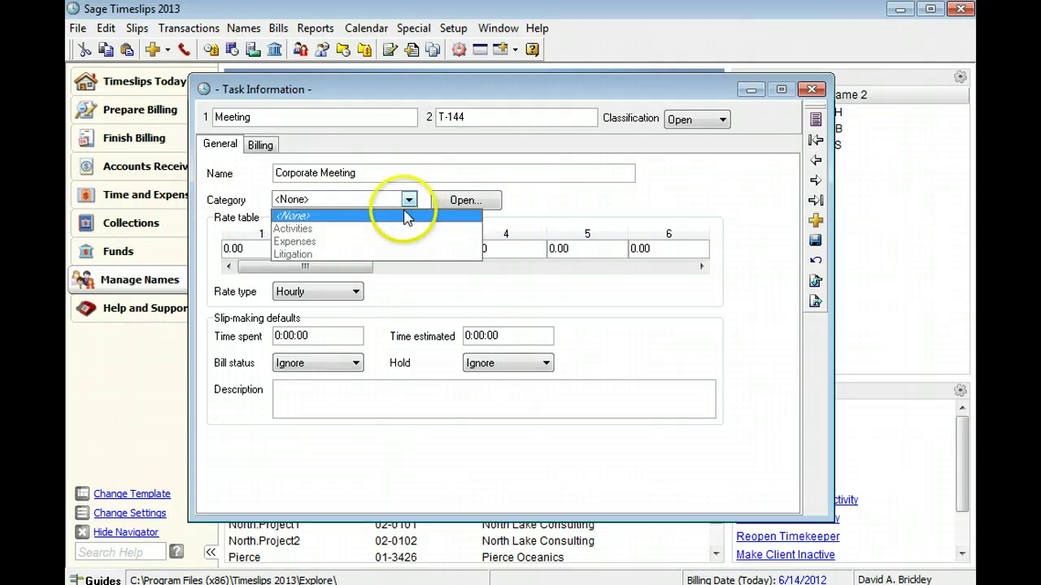
left_click(408, 202)
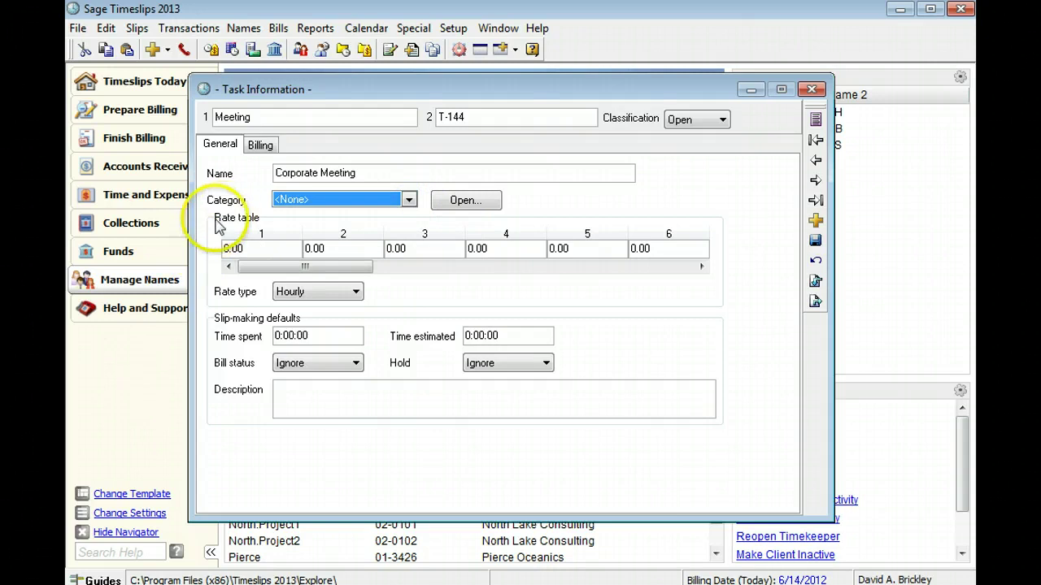
left_click(232, 248)
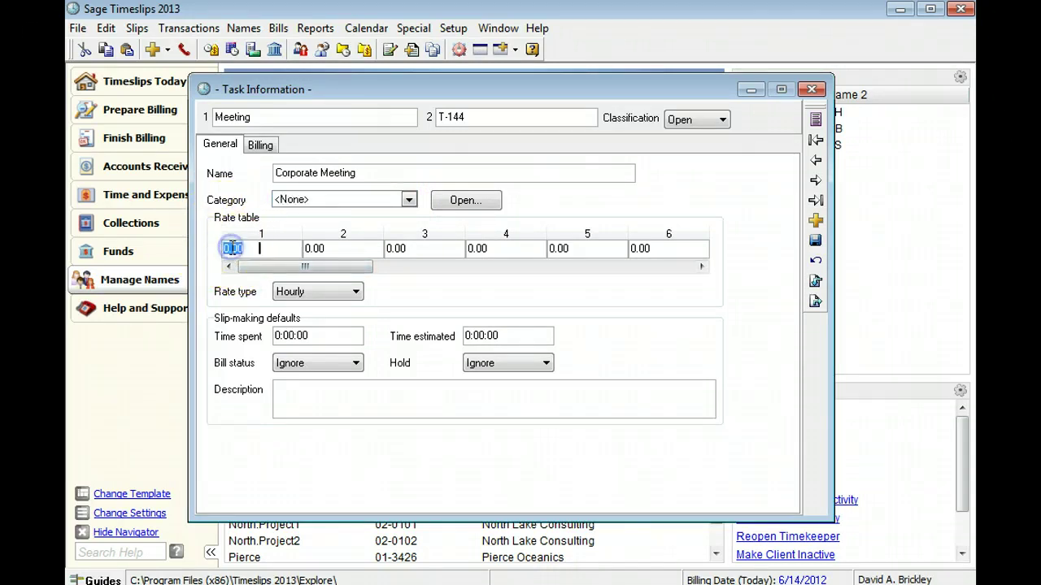
mouse_move(249, 269)
left_mouse_down()
mouse_move(656, 271)
mouse_move(264, 276)
left_mouse_up()
left_click(234, 249)
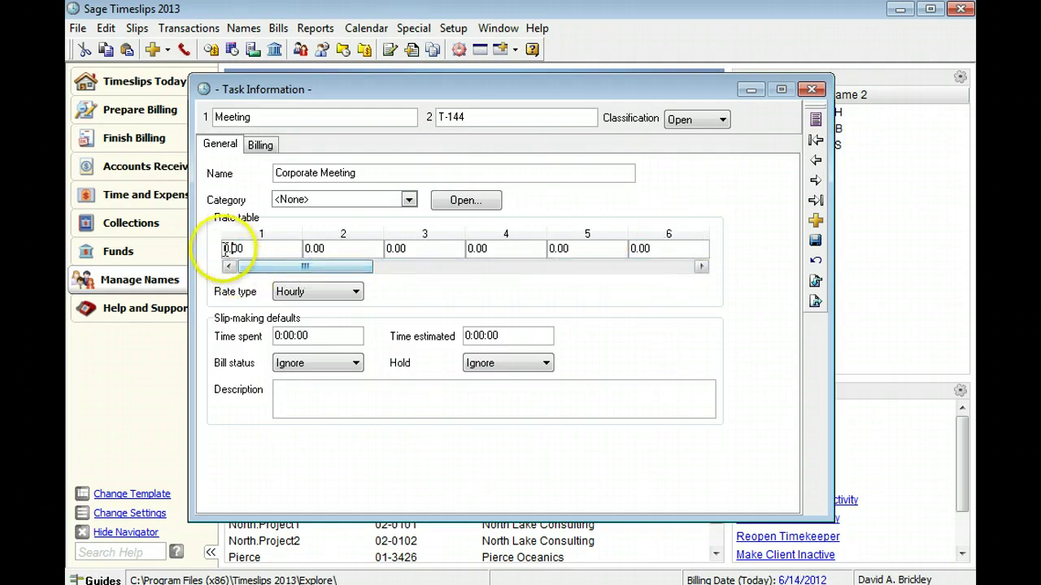
left_click(356, 292)
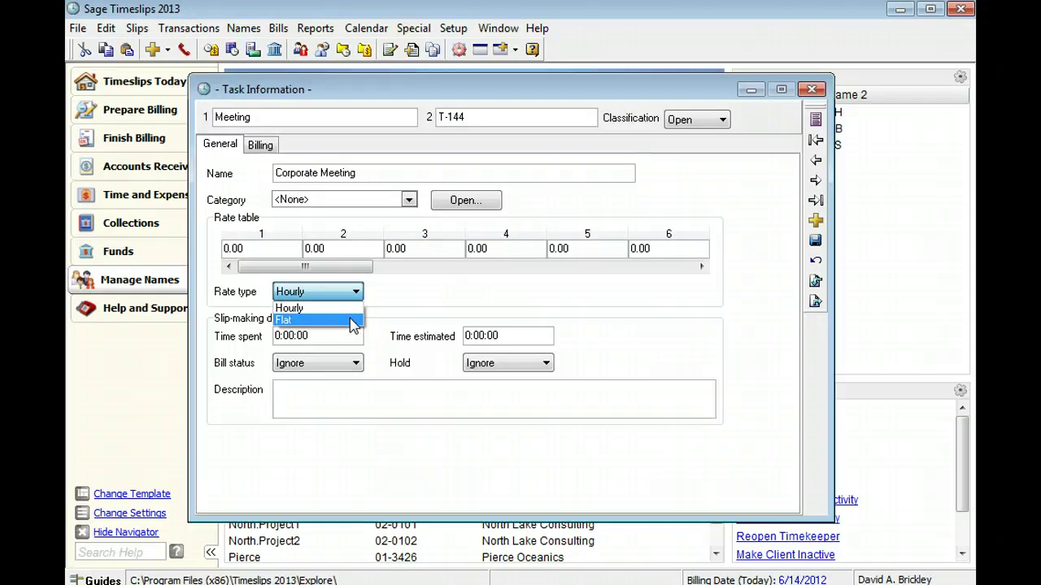
left_click(344, 309)
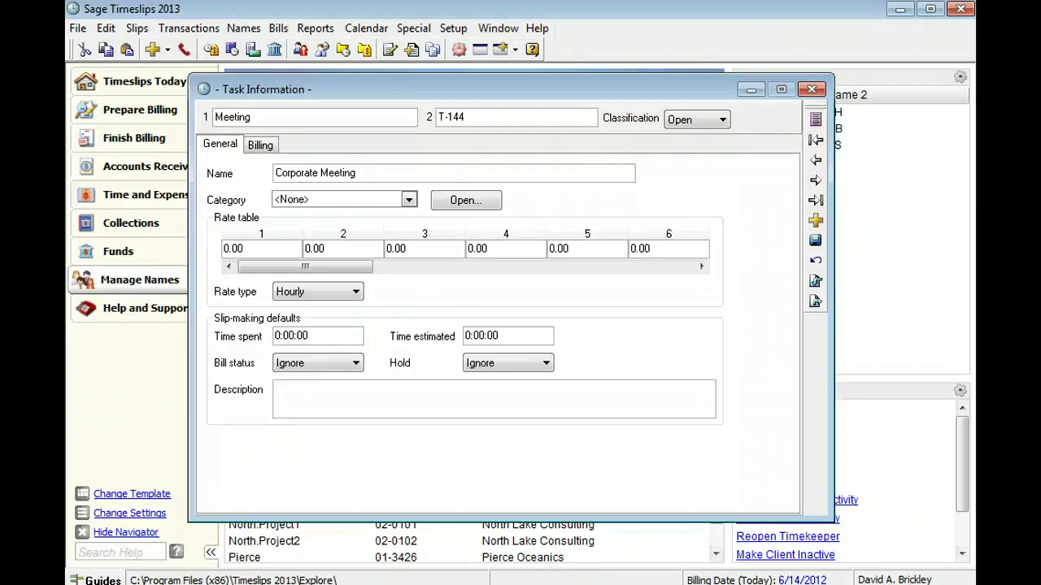
Step: Set the slip-making default time spent to 1:00:00, leaving time estimated at 0:00:00
left_click(315, 339)
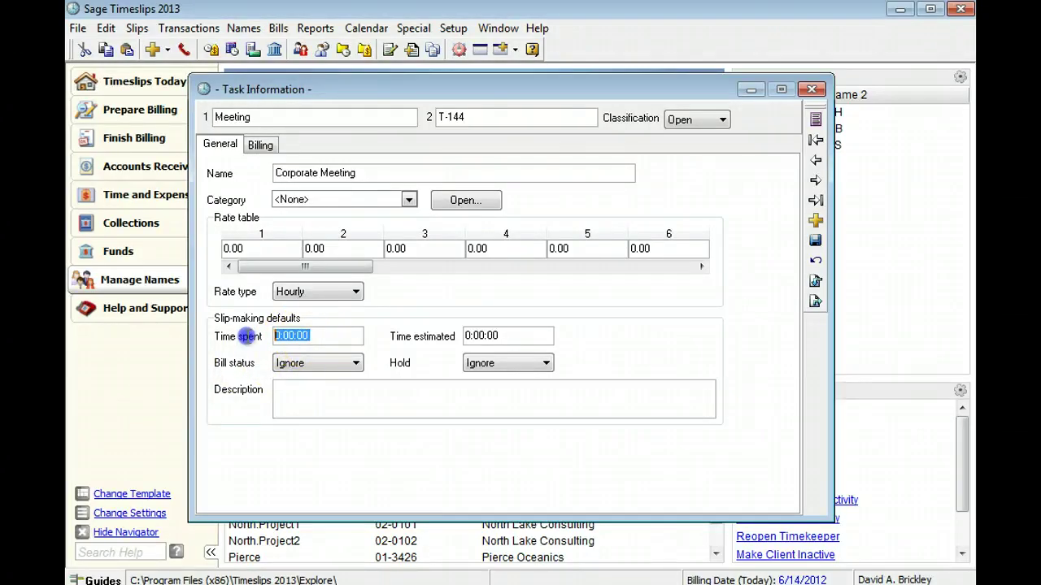
type("1")
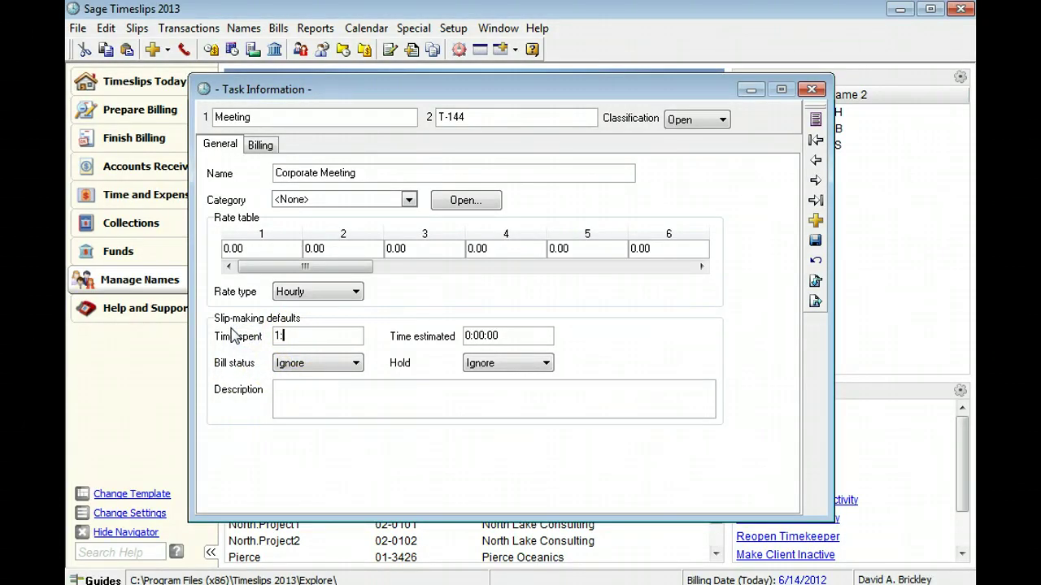
type(":00")
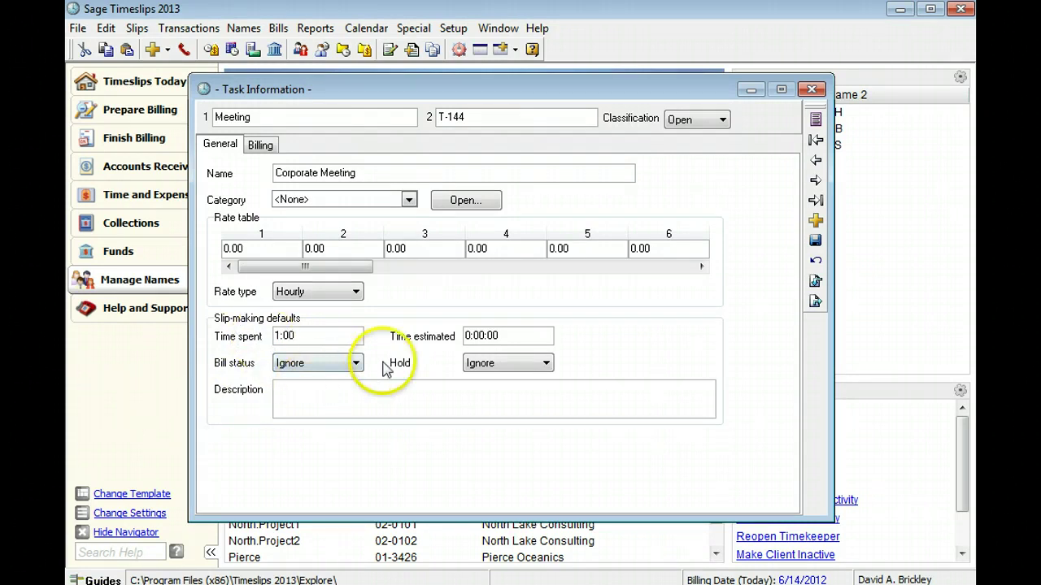
left_click(498, 335)
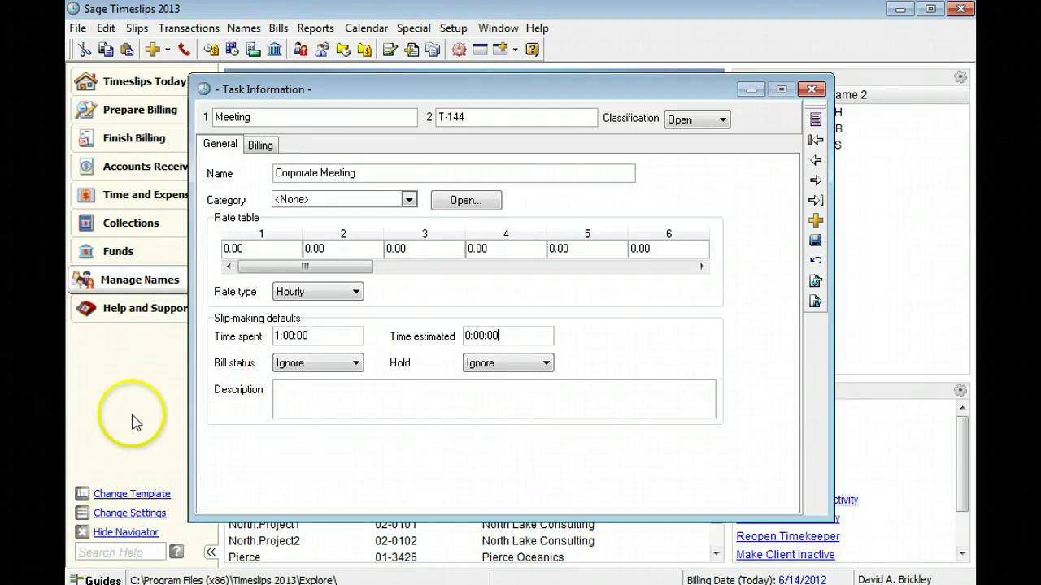
Step: Try the Do Not Bill, No Charge and Override bill statuses, then settle on Billable
left_click(354, 364)
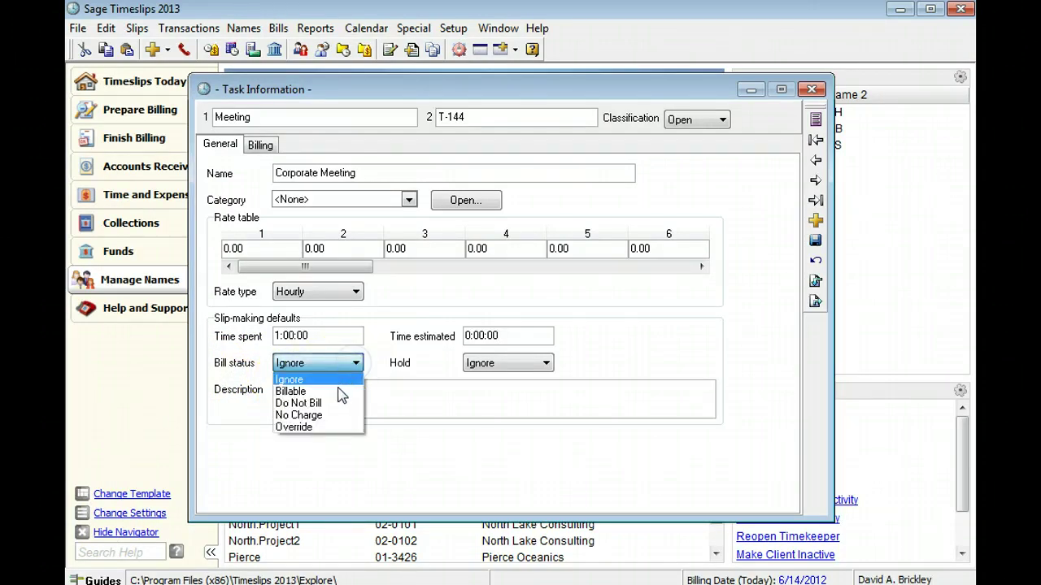
left_click(335, 390)
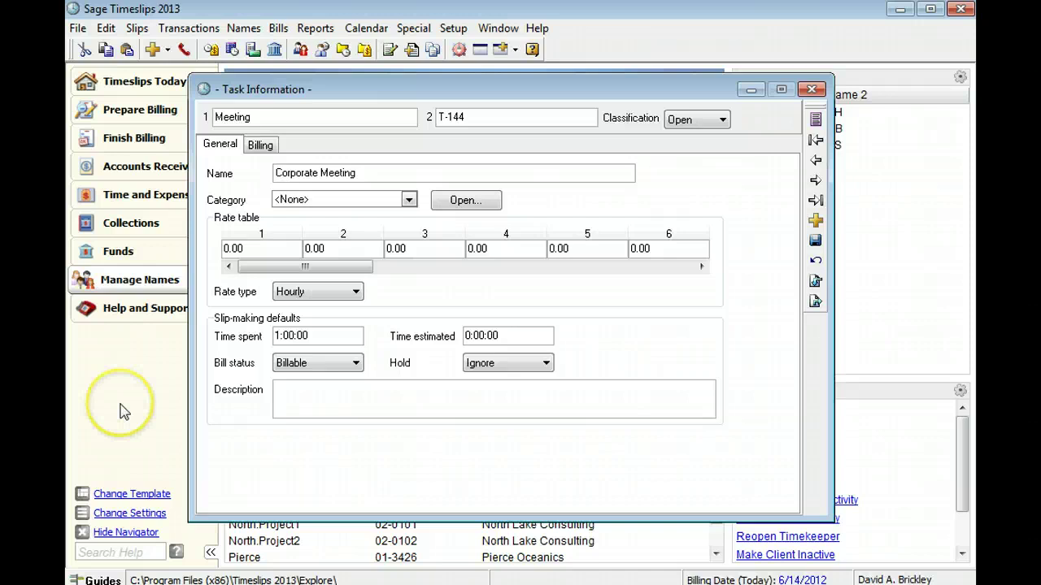
left_click(343, 366)
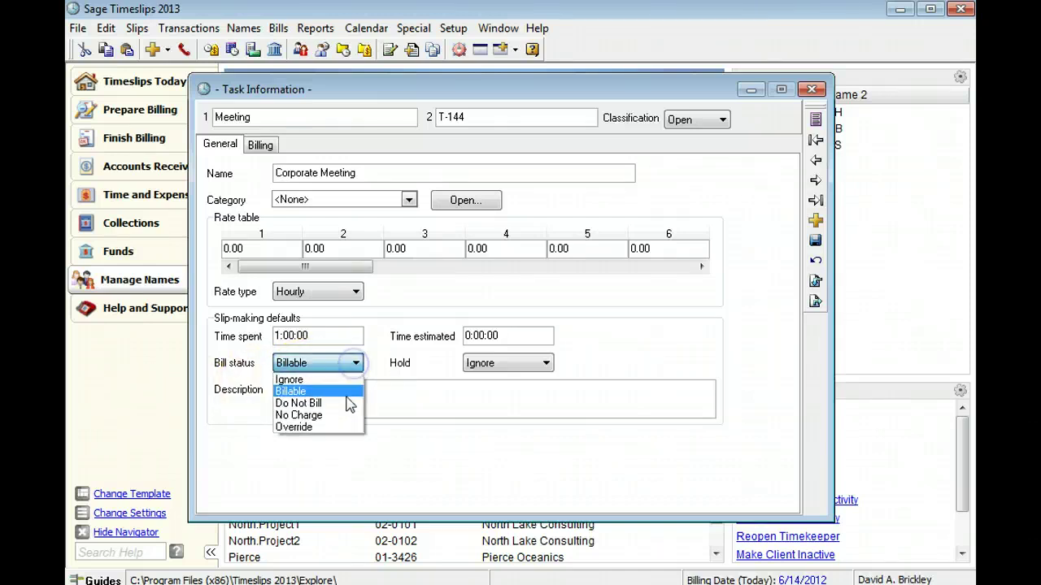
left_click(341, 399)
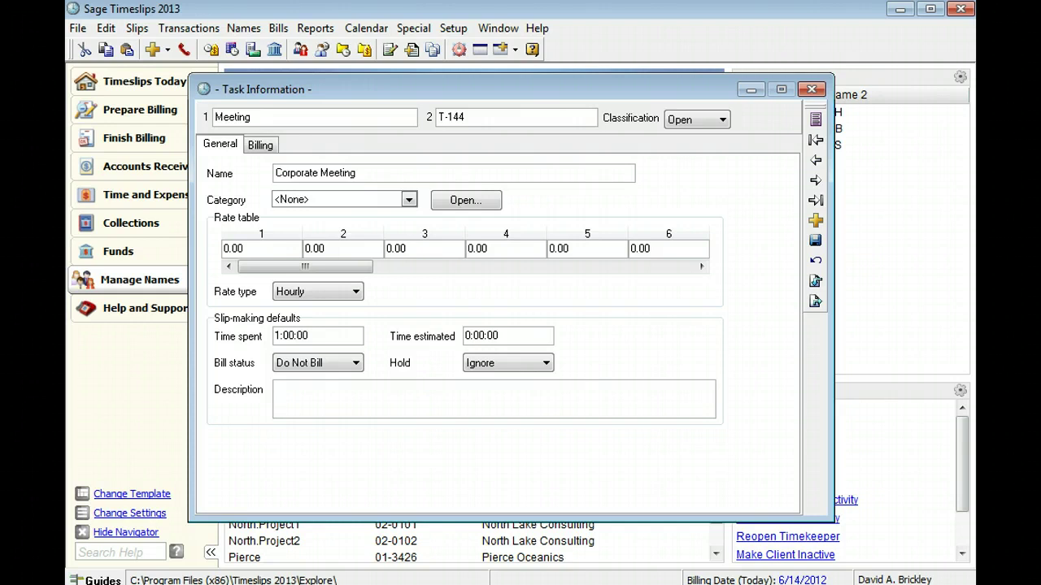
left_click(355, 363)
left_click(345, 416)
left_click(355, 363)
left_click(339, 426)
left_click(355, 364)
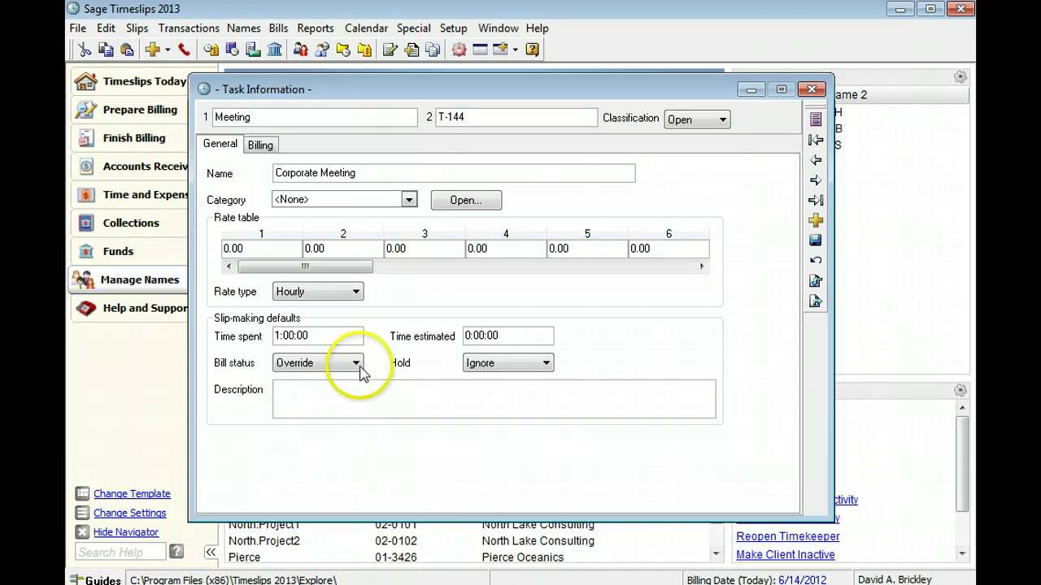
left_click(345, 391)
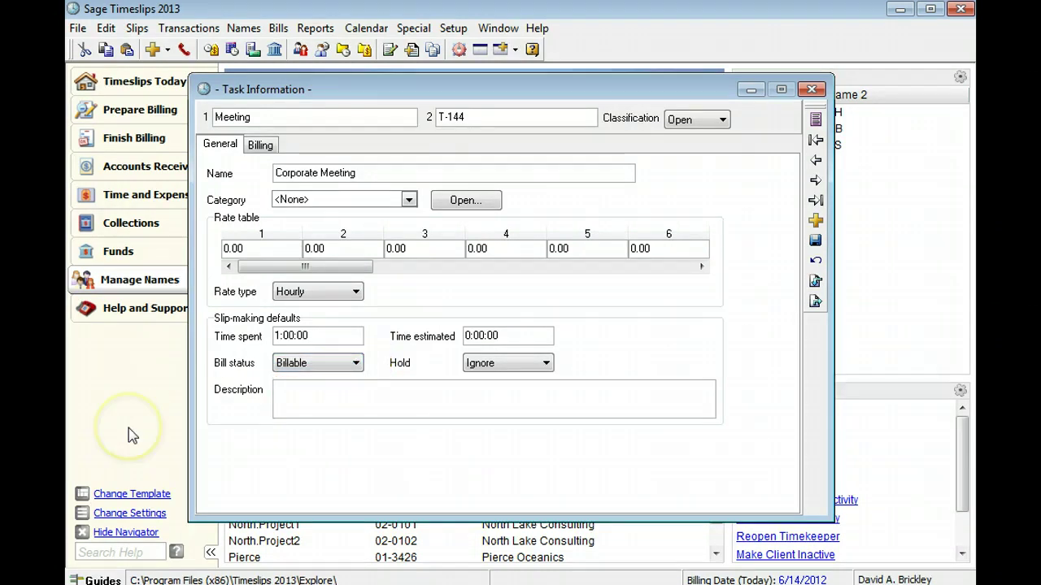
Step: Try the On and Off hold options, leaving the default hold set to Off
left_click(277, 403)
left_click(544, 364)
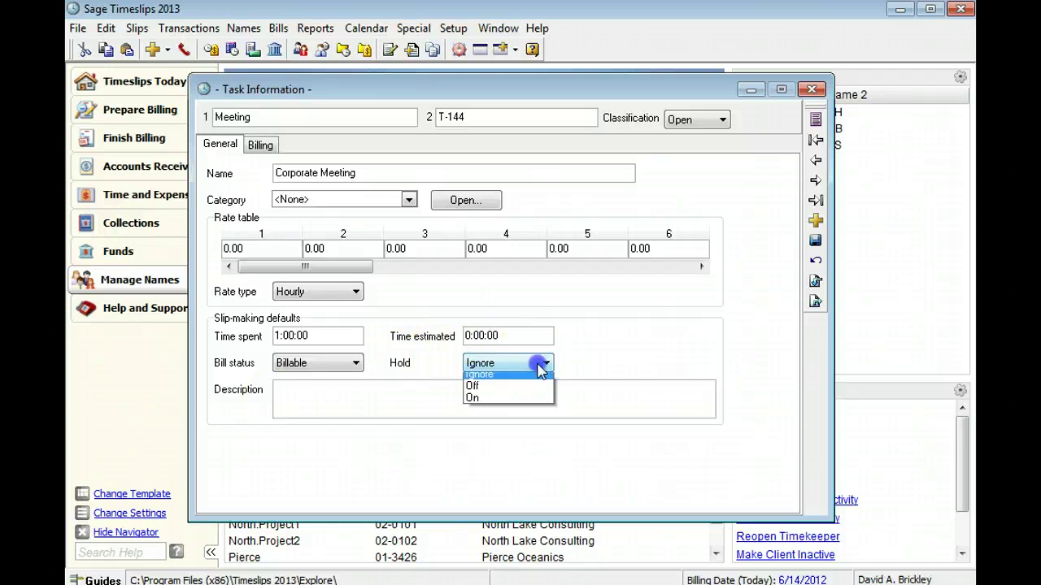
left_click(533, 392)
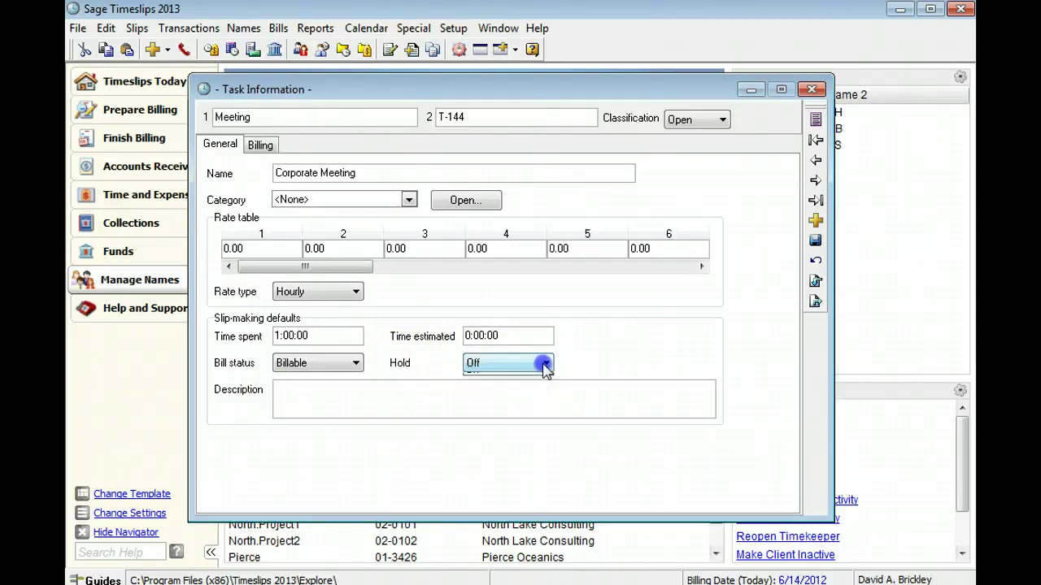
left_click(545, 364)
left_click(533, 402)
left_click(543, 364)
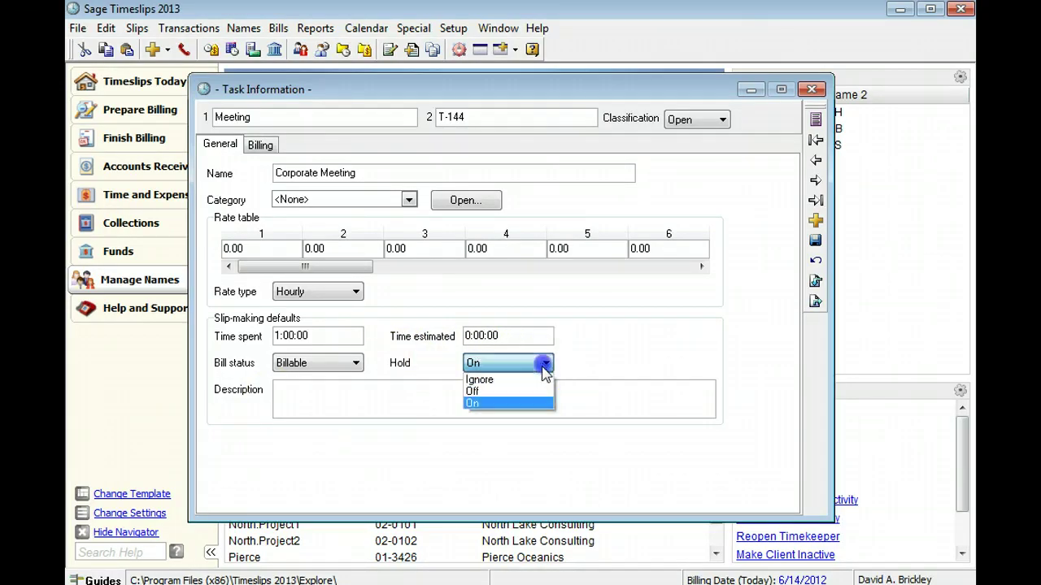
left_click(533, 390)
left_click(344, 390)
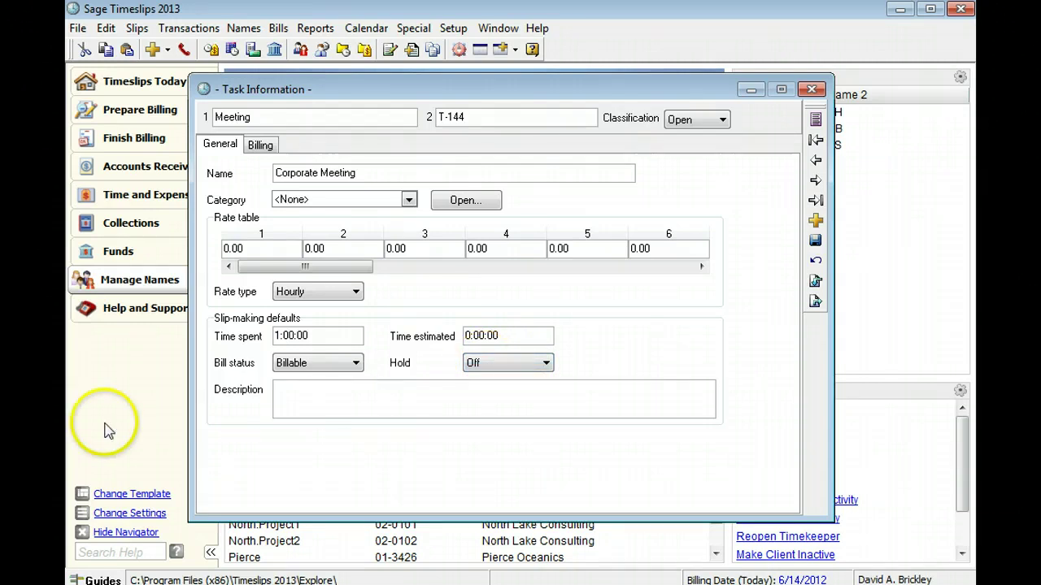
Step: Enter the description 'Meeting with Client' and view the task's Billing settings
left_click(282, 392)
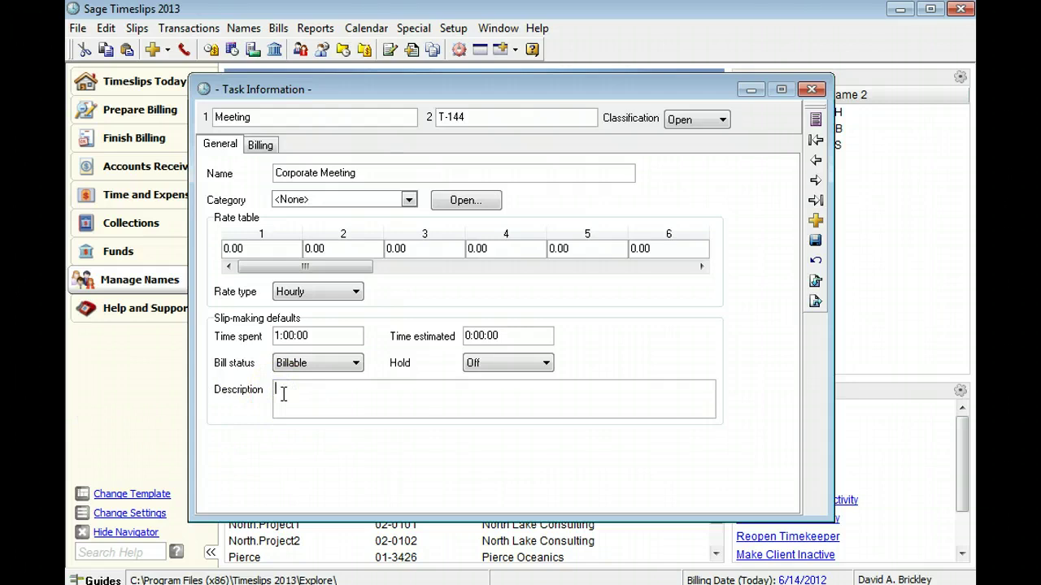
type("eting with Client")
left_click(241, 390)
left_click(262, 146)
Step: Return to the General tab to review the task's filled-in defaults before saving
left_click(360, 166)
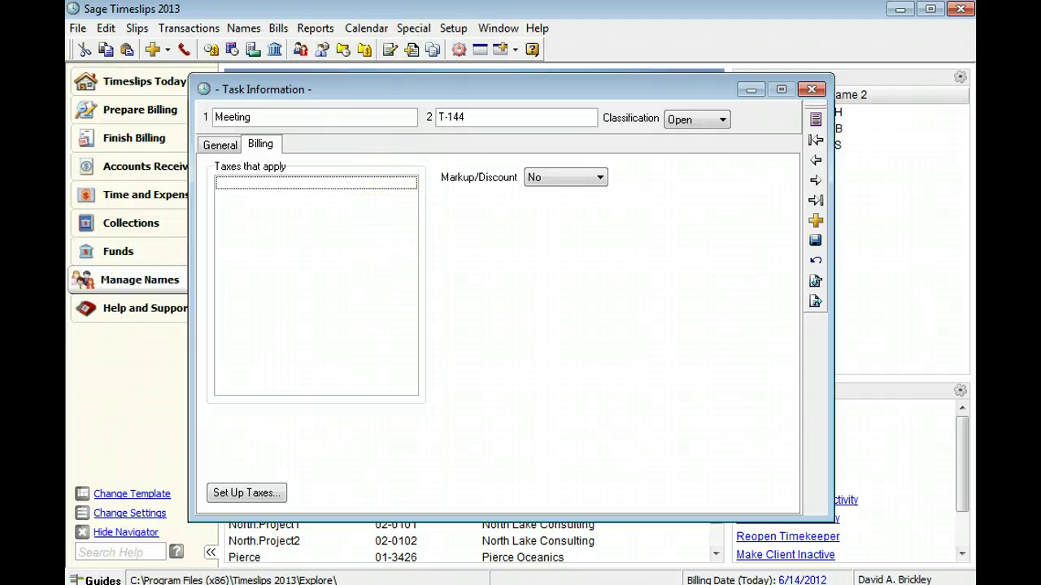
left_click(221, 144)
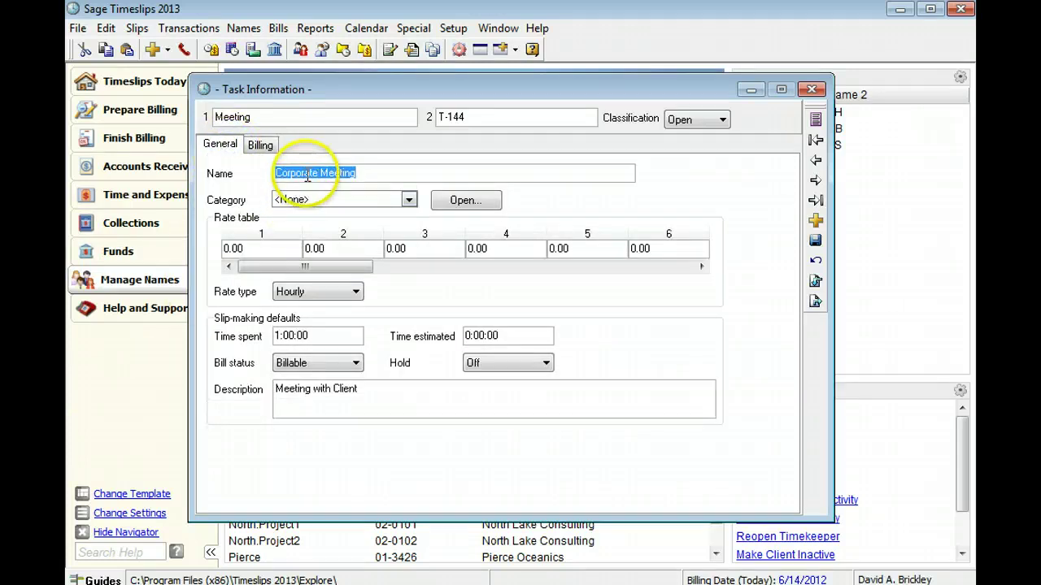